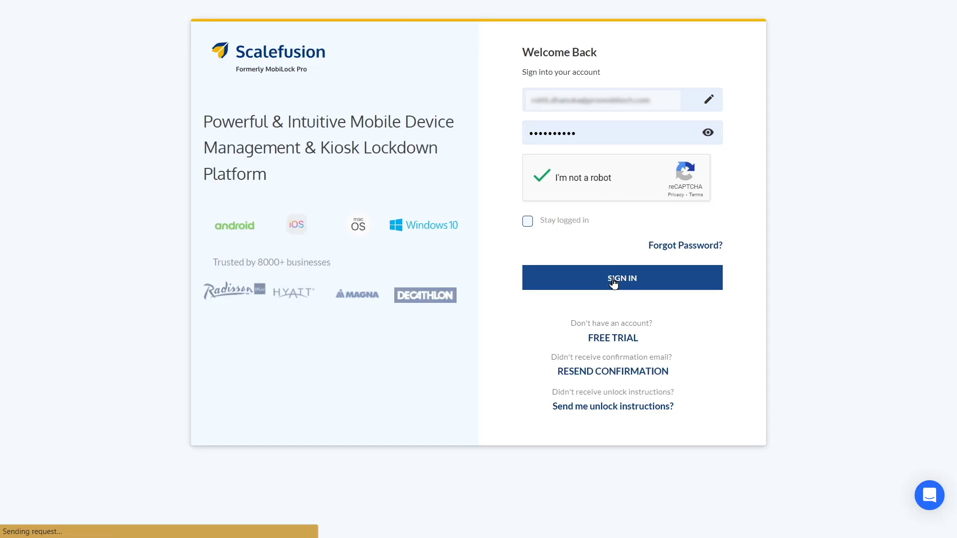
Add Google Chrome to the managed apps from the managed Google Play store
click(75, 254)
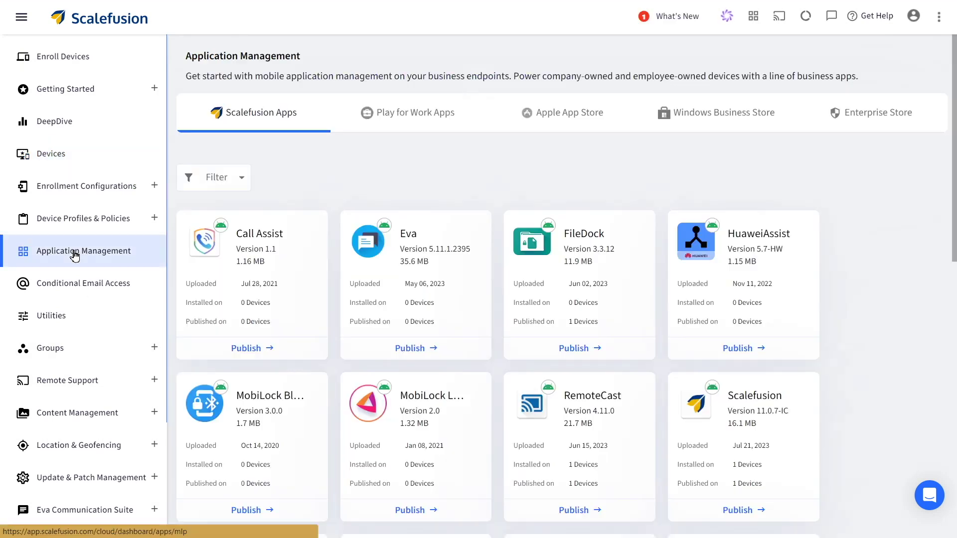
click(396, 117)
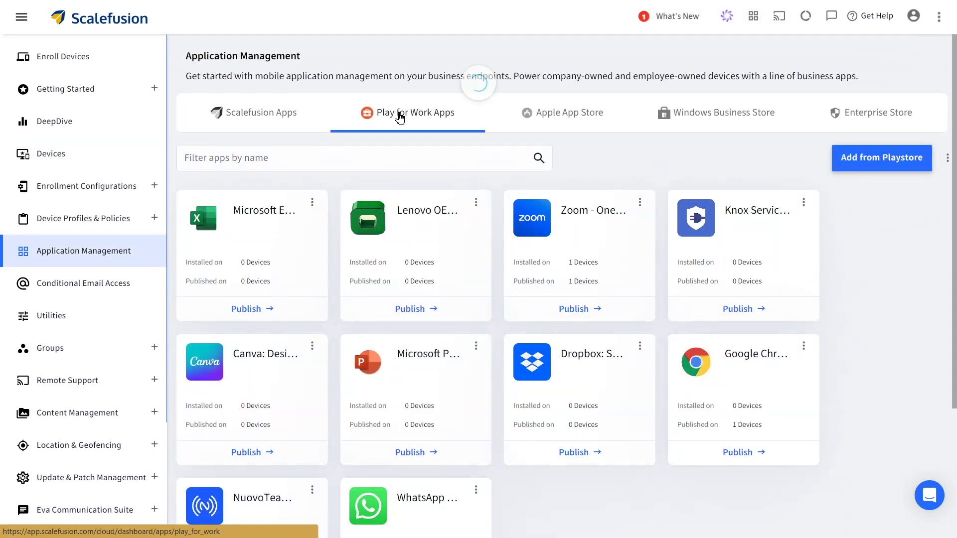
click(912, 155)
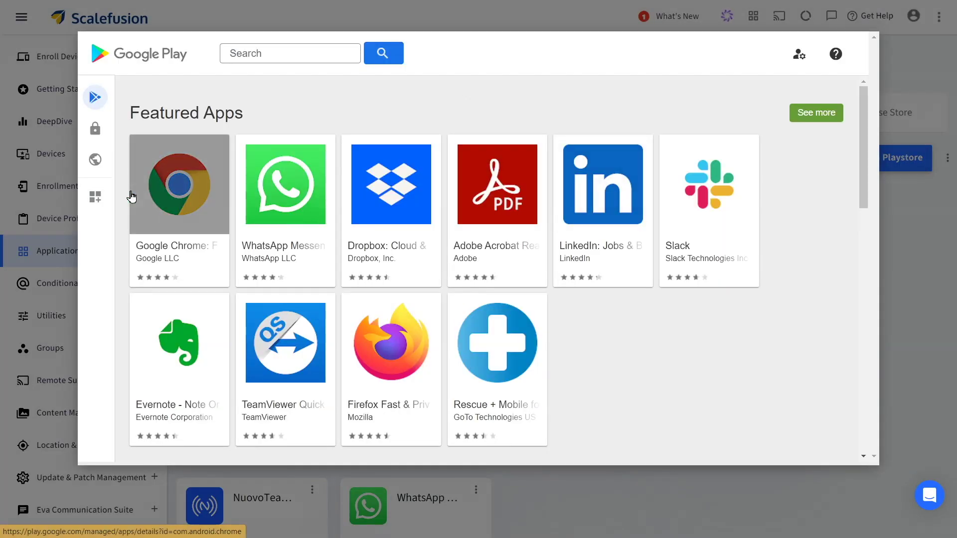
click(134, 196)
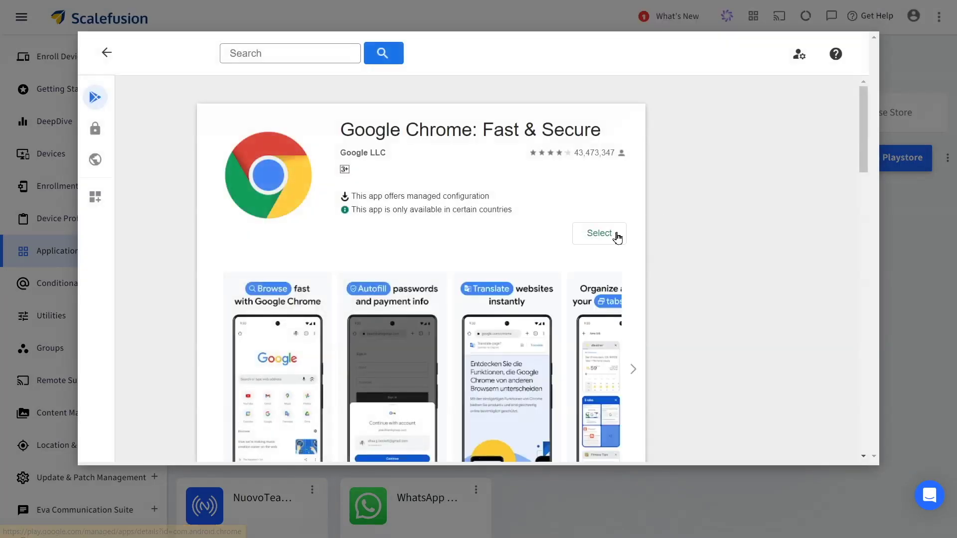
click(617, 237)
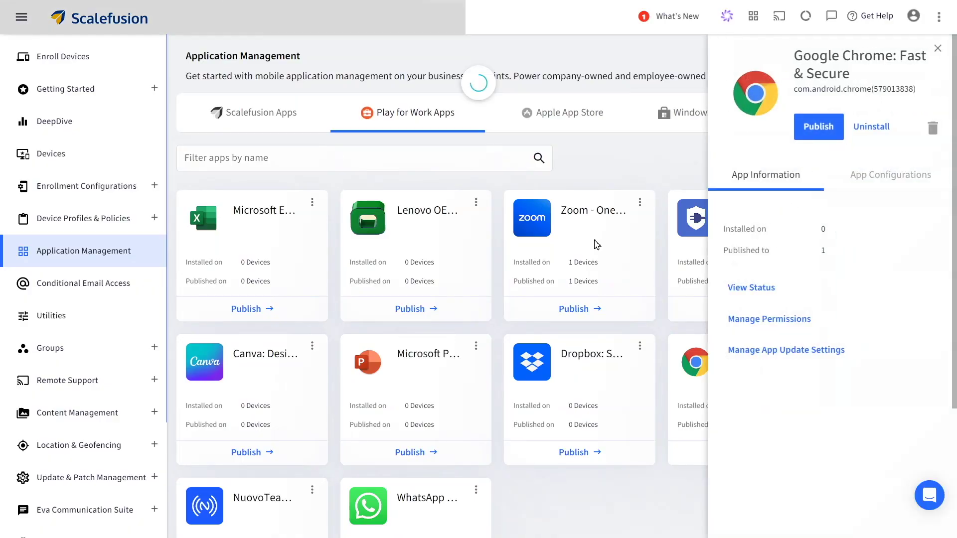
Start a new app configuration from Chrome's App Configurations list
click(894, 176)
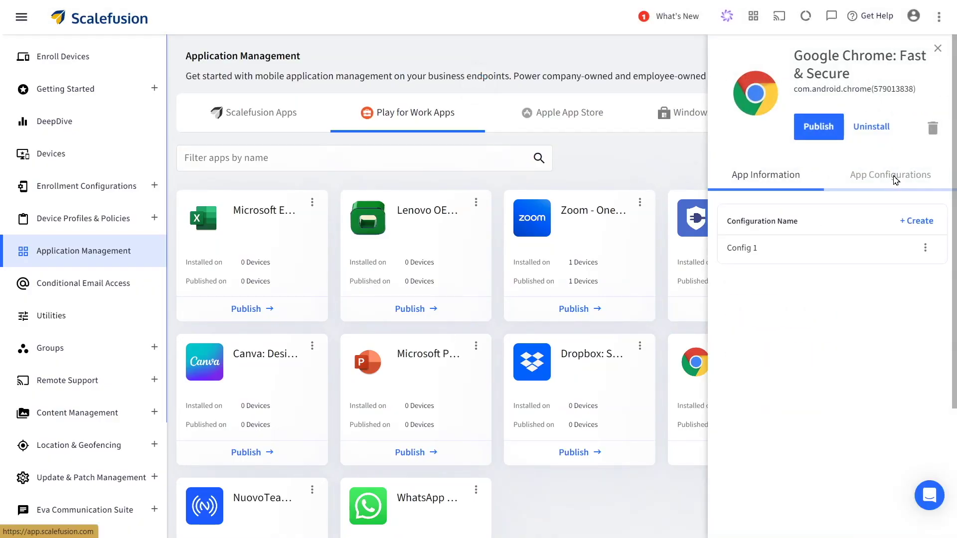
click(915, 221)
click(382, 95)
text(blo)
Save a 'blocked website' Chrome configuration whose URL blocklist holds m.youtube.com and m.facebook.com
click(284, 133)
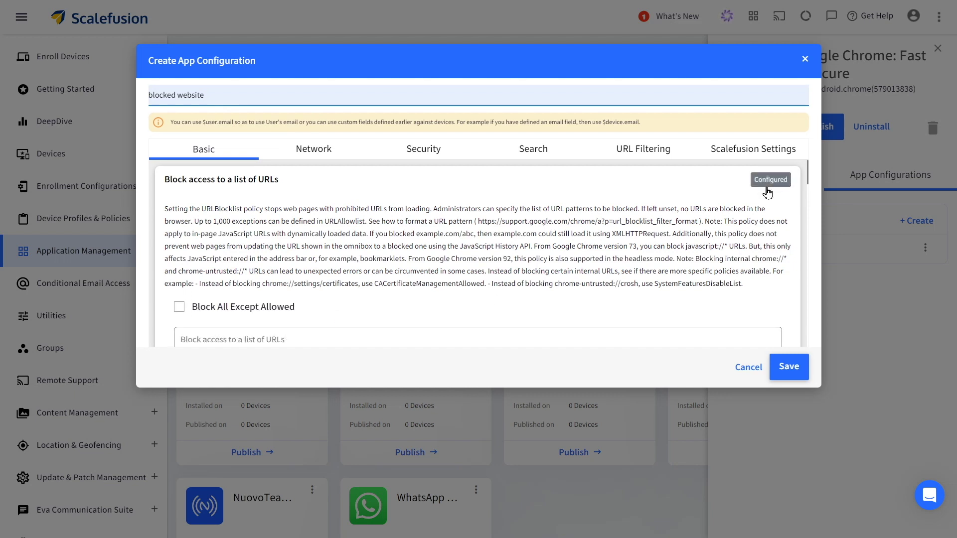
click(773, 180)
scroll(404, 299, down, 1)
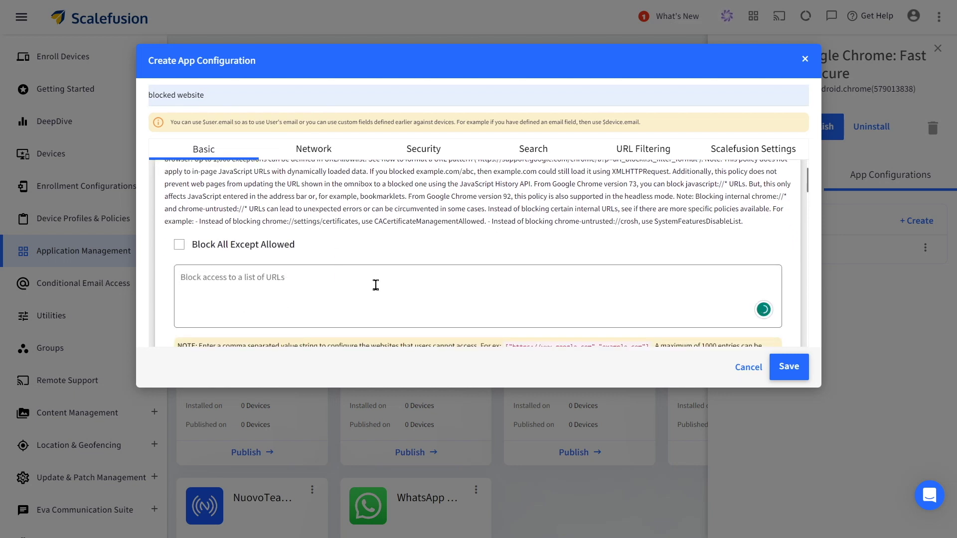
click(375, 285)
text(["https://m.youtube.com")
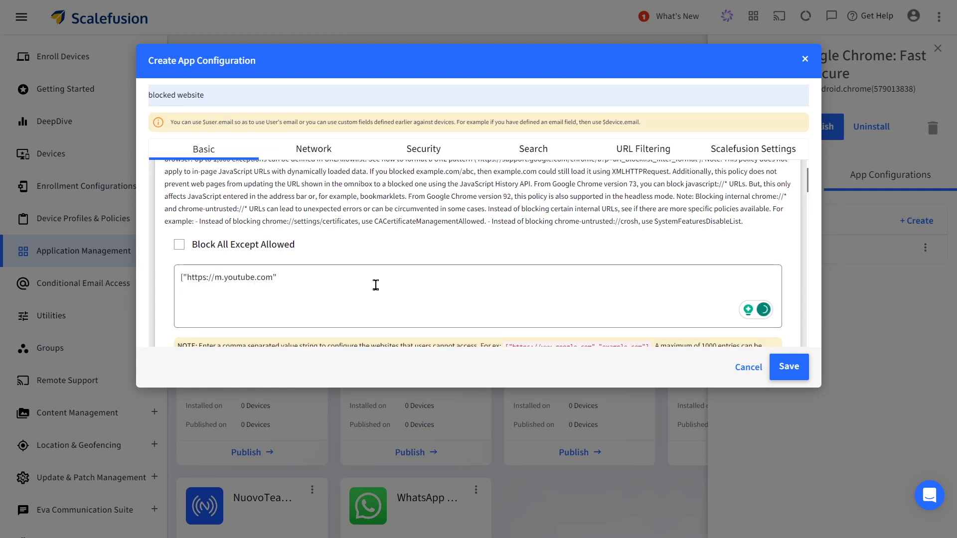
text( , "https://m.facebook.com)
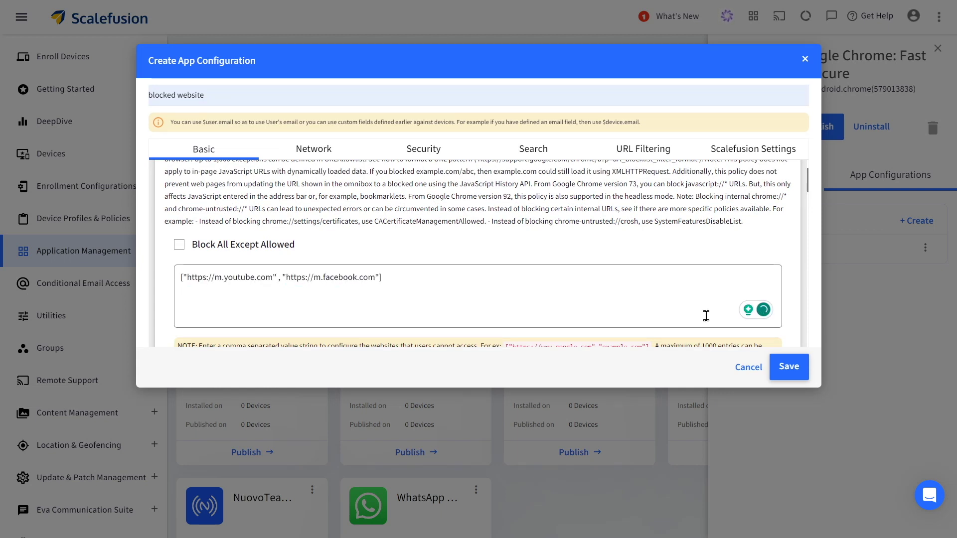
click(786, 368)
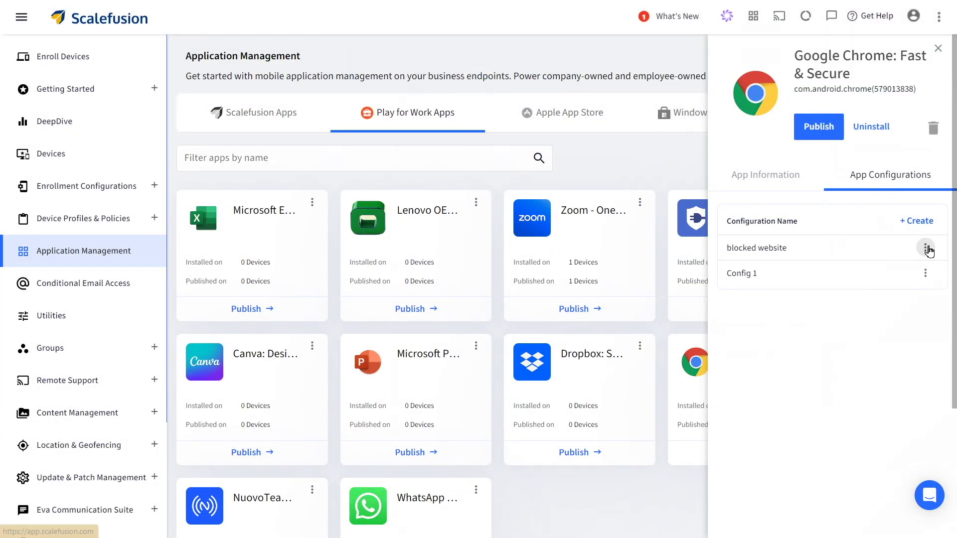
Publish the 'blocked website' configuration to the Android device profile
click(926, 248)
click(854, 252)
click(389, 159)
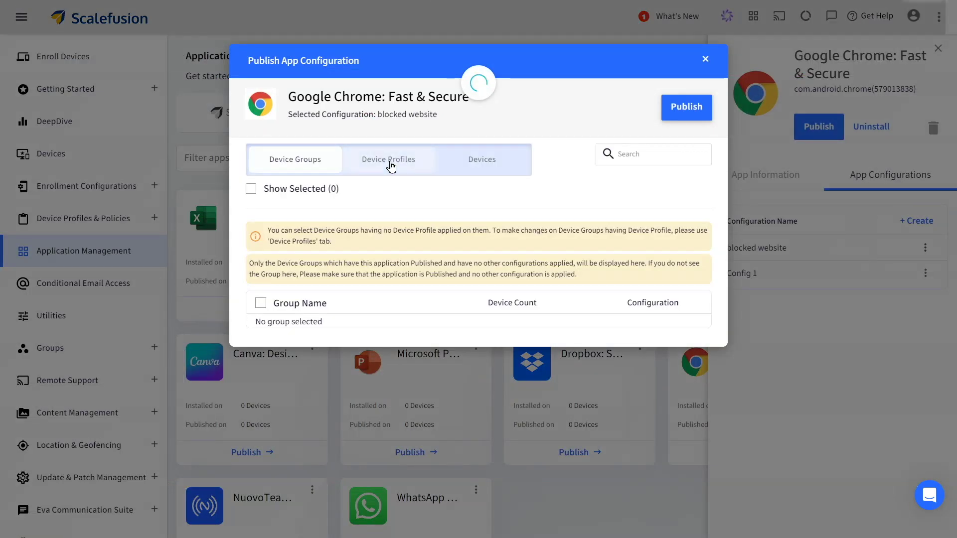
click(347, 295)
click(687, 107)
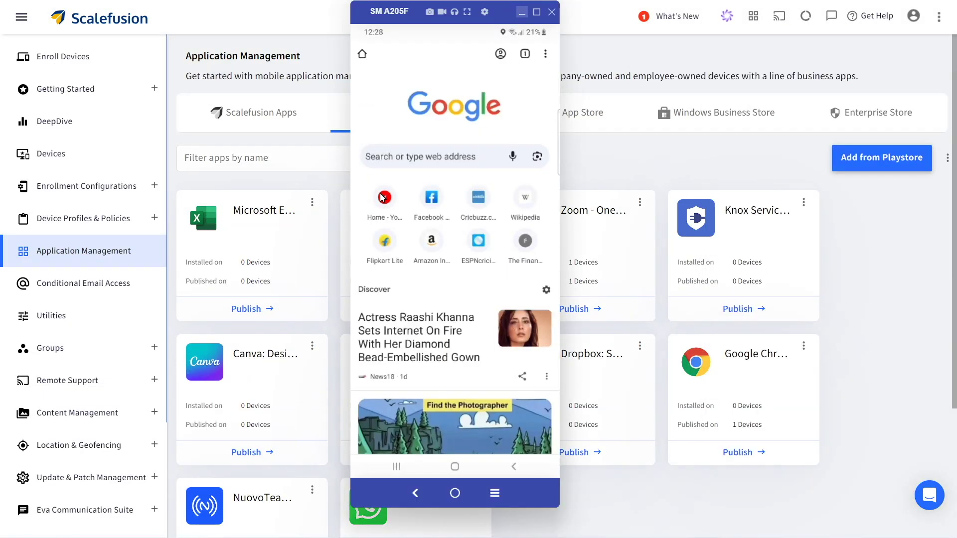
Open the YouTube and Facebook shortcuts on the mirrored phone to confirm both show as blocked
click(384, 197)
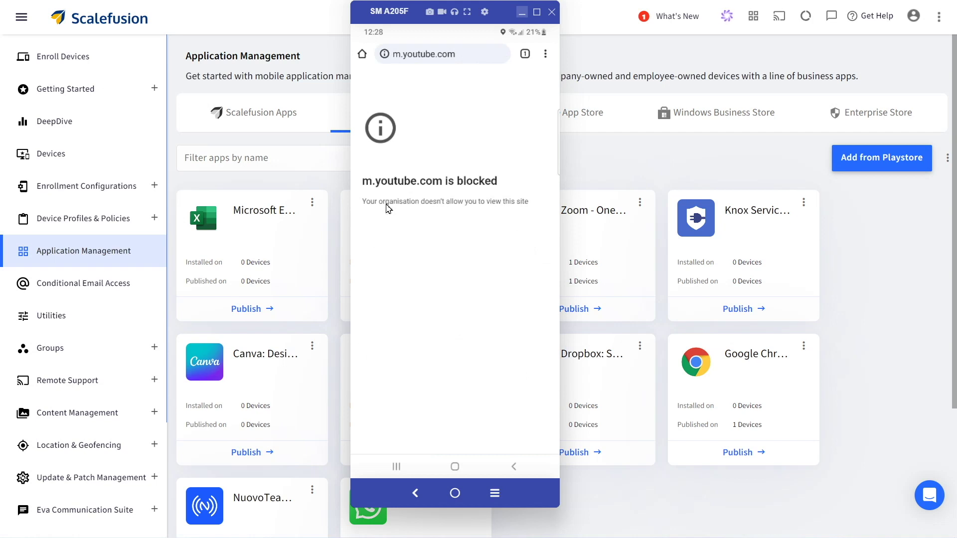
click(515, 468)
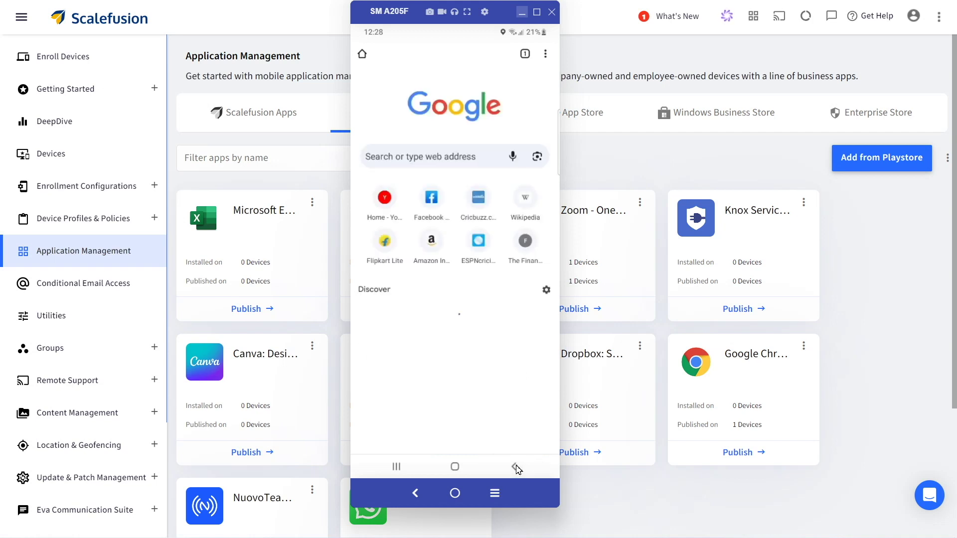
click(434, 215)
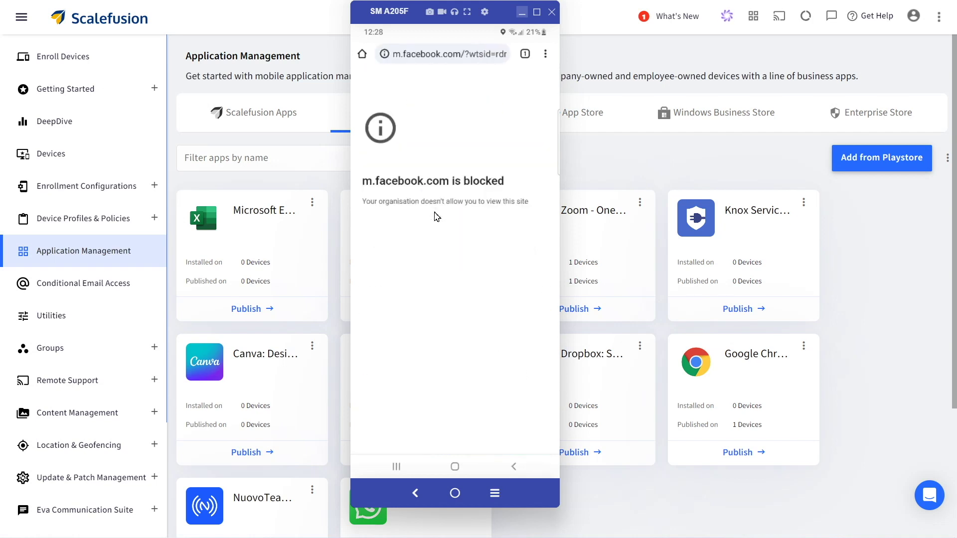